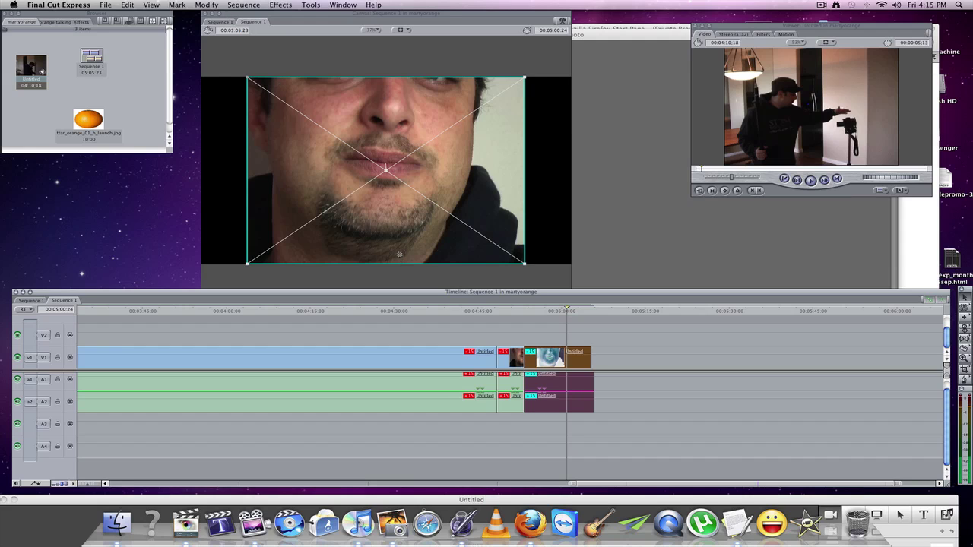
Move the close-up face clip slightly up and shrink it to a small picture in the frame, and make the canvas window smaller
{"action": "left_click_drag", "start_coordinate": [399, 255], "coordinate": [400, 239]}
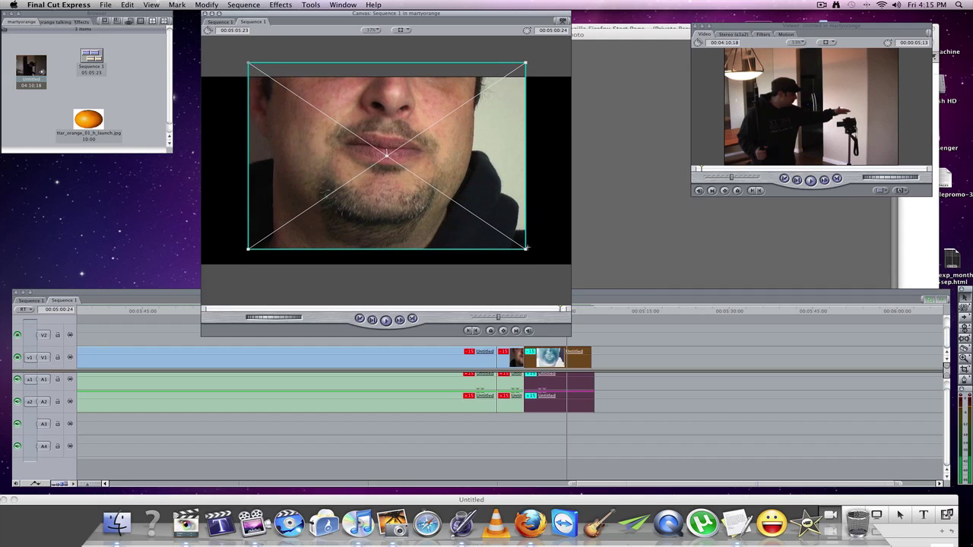
{"action": "left_click_drag", "start_coordinate": [525, 245], "coordinate": [448, 192]}
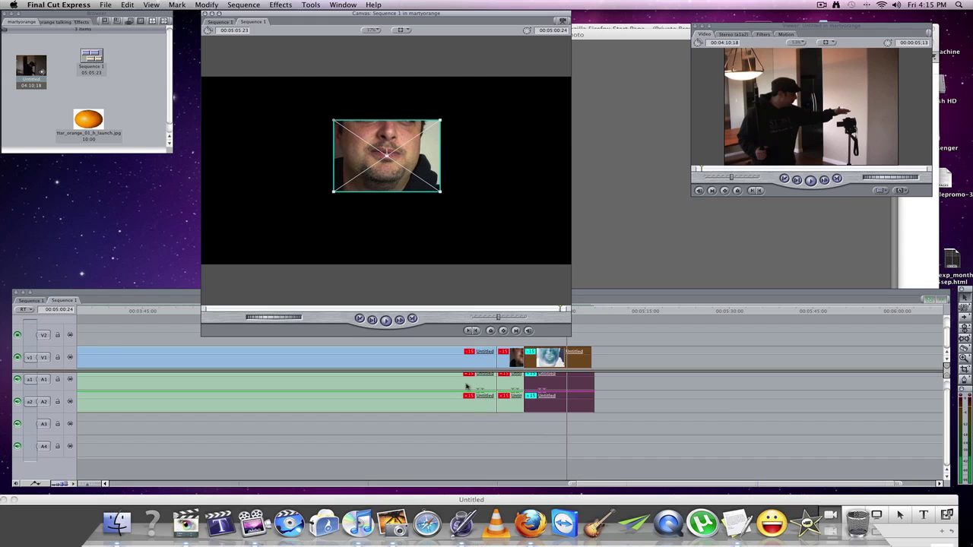
{"action": "left_click_drag", "start_coordinate": [569, 333], "coordinate": [527, 277]}
{"action": "left_click", "coordinate": [467, 330]}
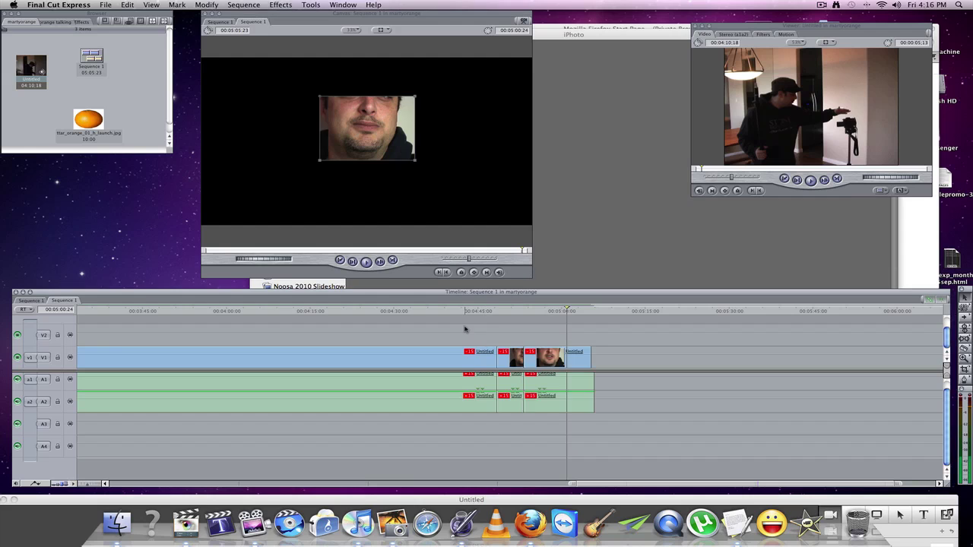
Move the face clip from V1 onto track V2 at the start of the sequence, above the orange image
{"action": "left_click", "coordinate": [549, 359]}
{"action": "left_click_drag", "start_coordinate": [547, 346], "coordinate": [107, 335]}
{"action": "left_click", "coordinate": [97, 311]}
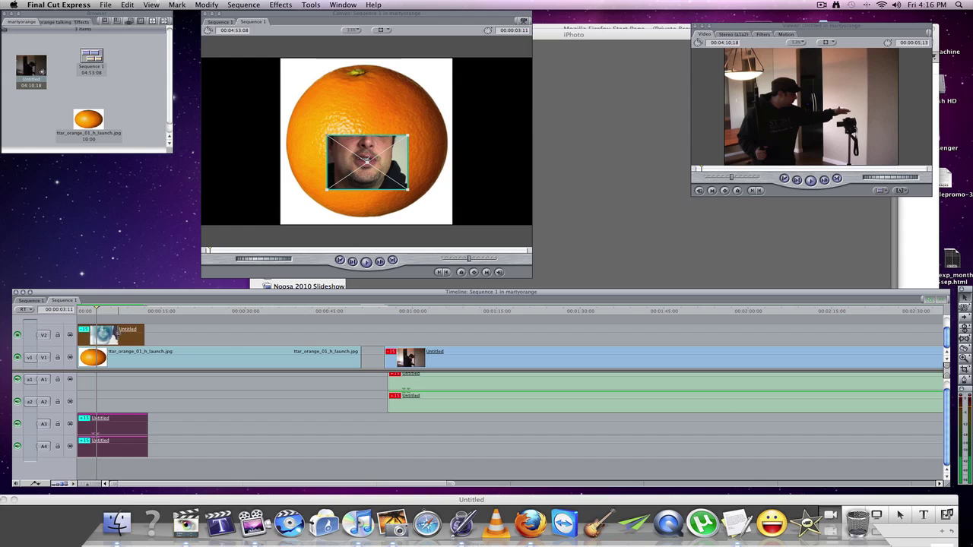
{"action": "left_click_drag", "start_coordinate": [118, 332], "coordinate": [83, 312]}
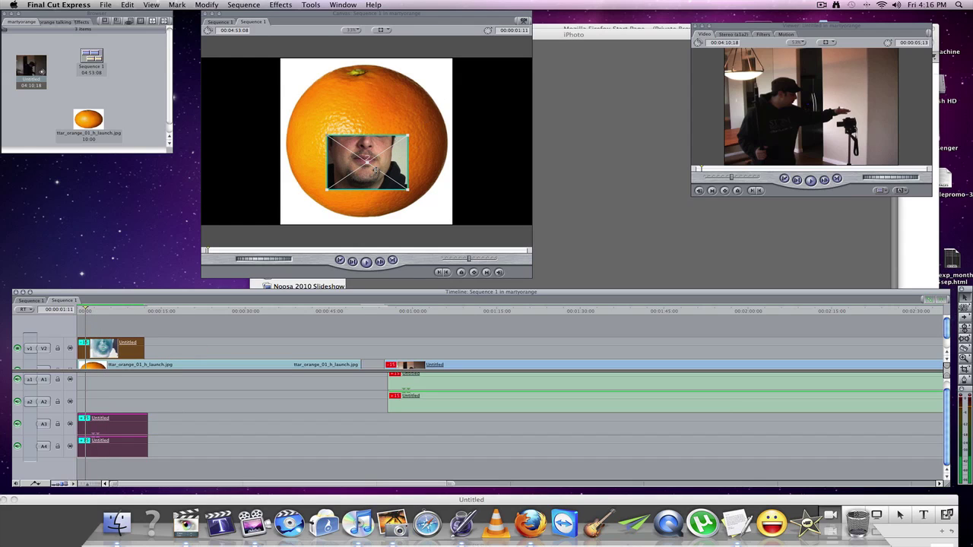
Nudge the face clip up on the orange, preview it from the sequence start, and enlarge it to about 139.5 scale
{"action": "left_click_drag", "start_coordinate": [374, 171], "coordinate": [374, 168]}
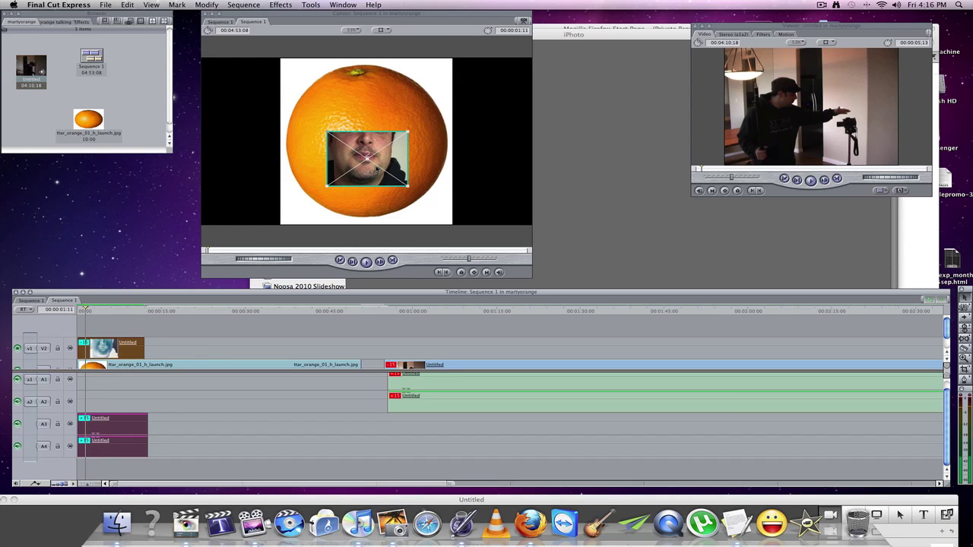
{"action": "left_click", "coordinate": [83, 311]}
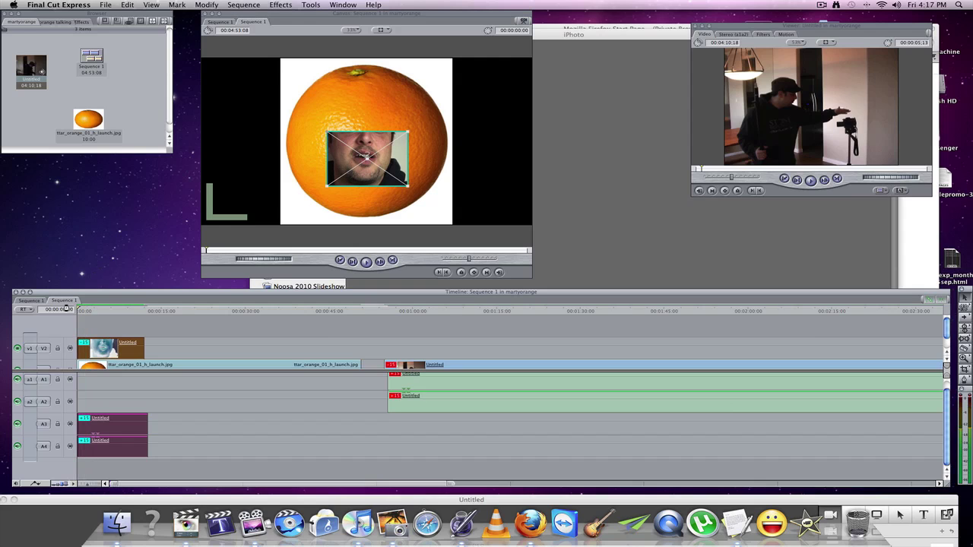
{"action": "key", "text": "space"}
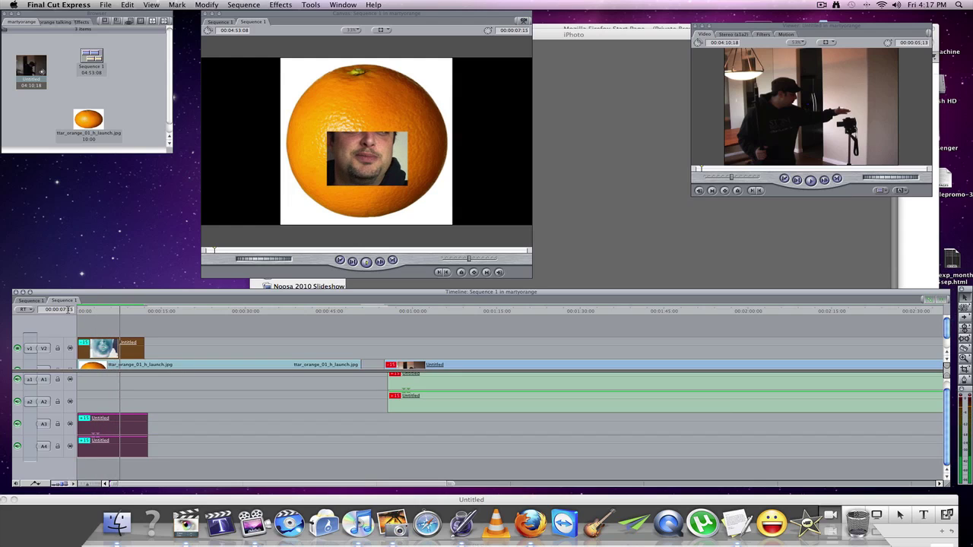
{"action": "key", "text": "space"}
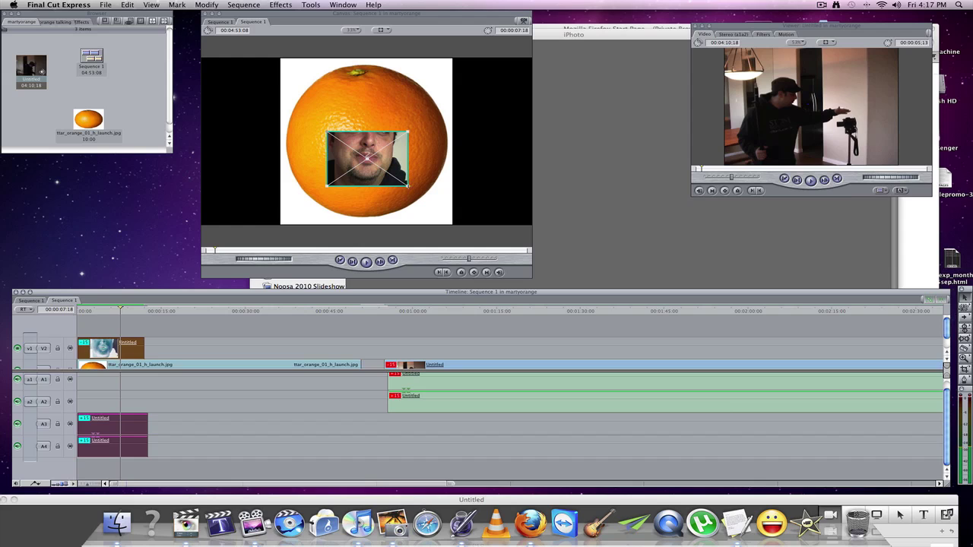
{"action": "left_click_drag", "start_coordinate": [408, 185], "coordinate": [407, 210]}
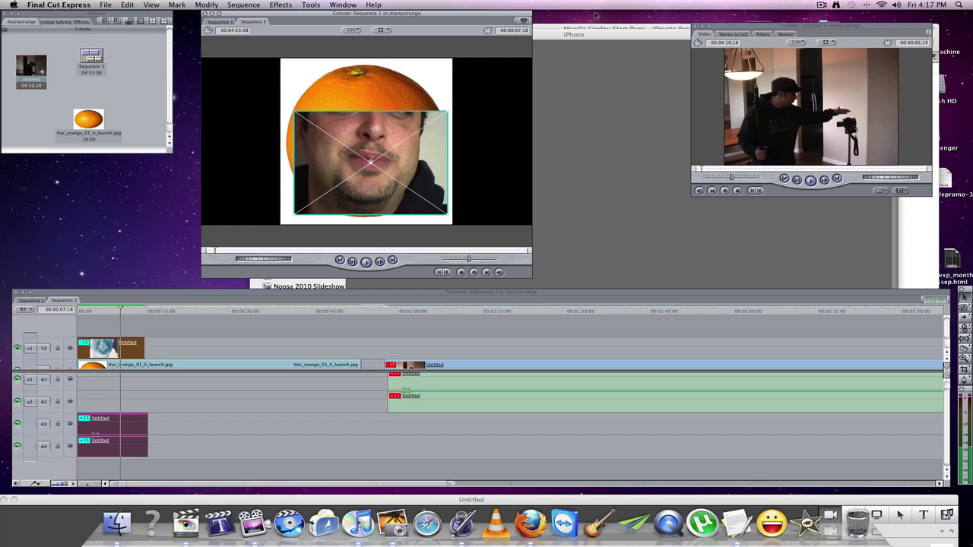
Place the Viewer window beside the canvas, enlarge it, and open the face clip's motion parameters in it
{"action": "left_click_drag", "start_coordinate": [732, 27], "coordinate": [645, 13]}
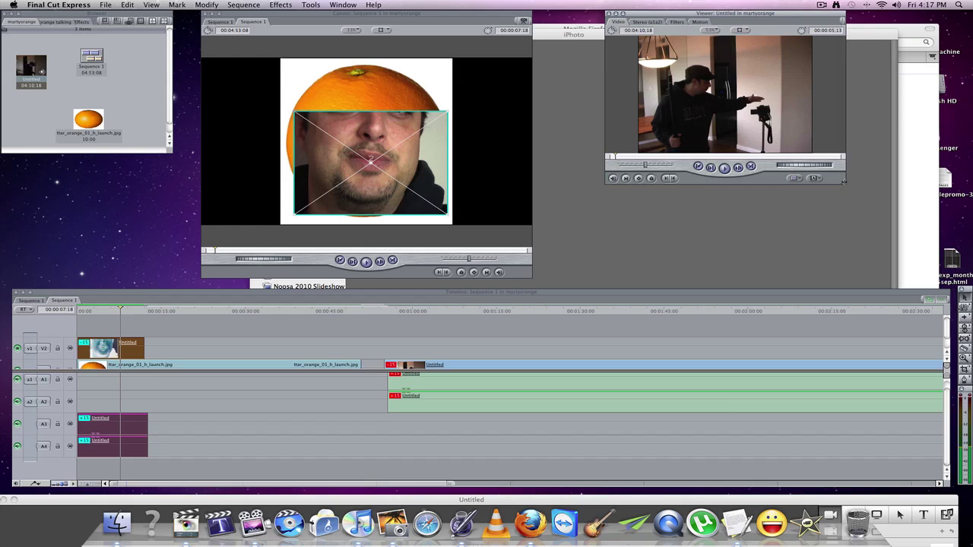
{"action": "left_click_drag", "start_coordinate": [854, 191], "coordinate": [900, 246]}
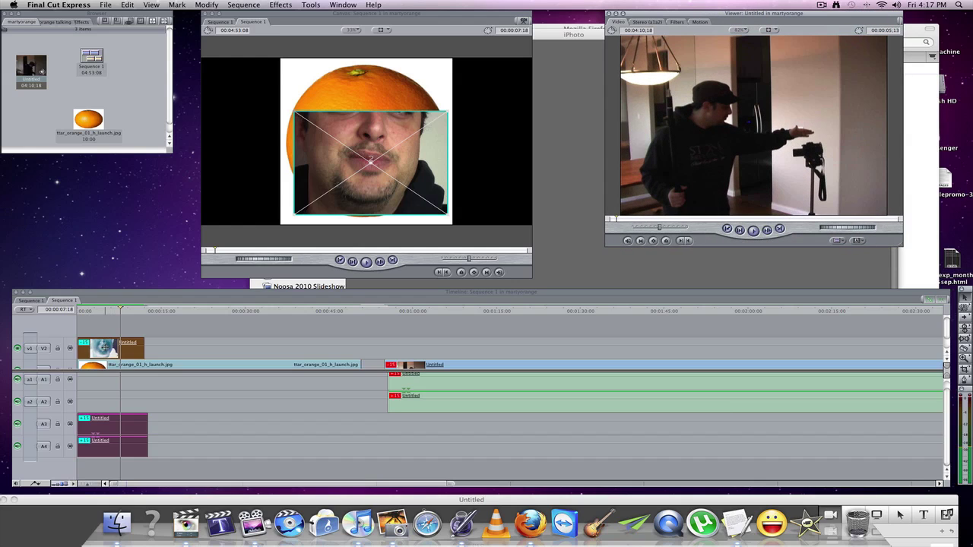
{"action": "key", "text": "Return"}
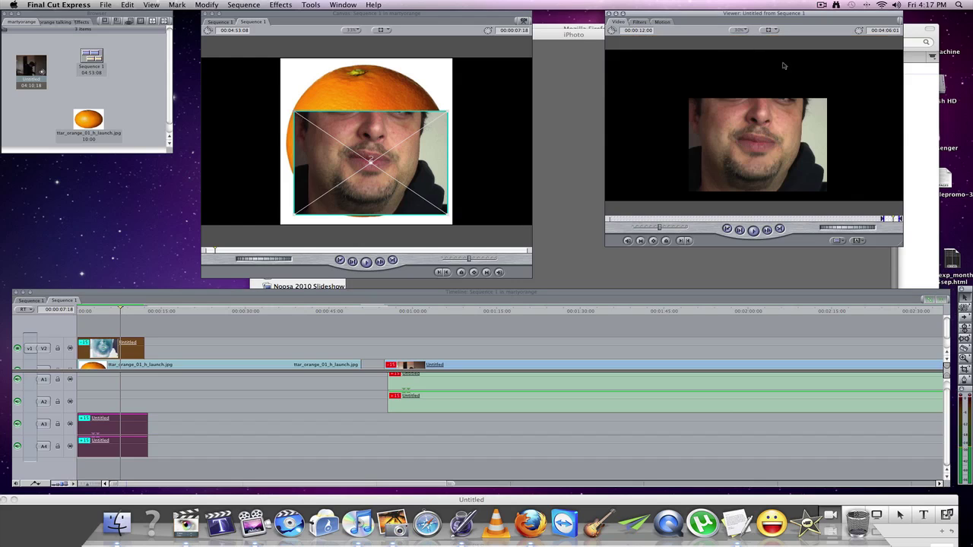
{"action": "left_click", "coordinate": [659, 22]}
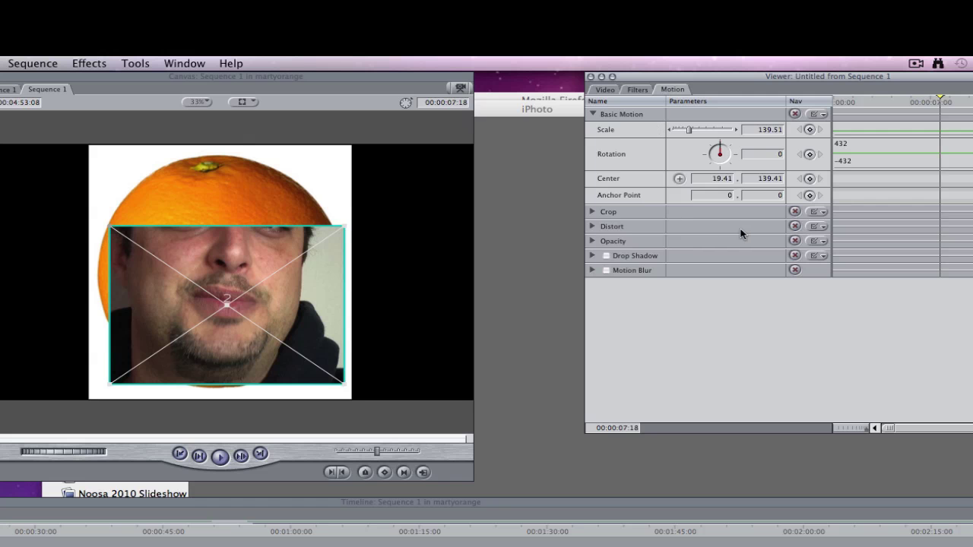
Crop the face clip to the mouth with Left 23, Right 26, Top 27 and Bottom 29, and set Edge Feather to 49
{"action": "left_click", "coordinate": [591, 212]}
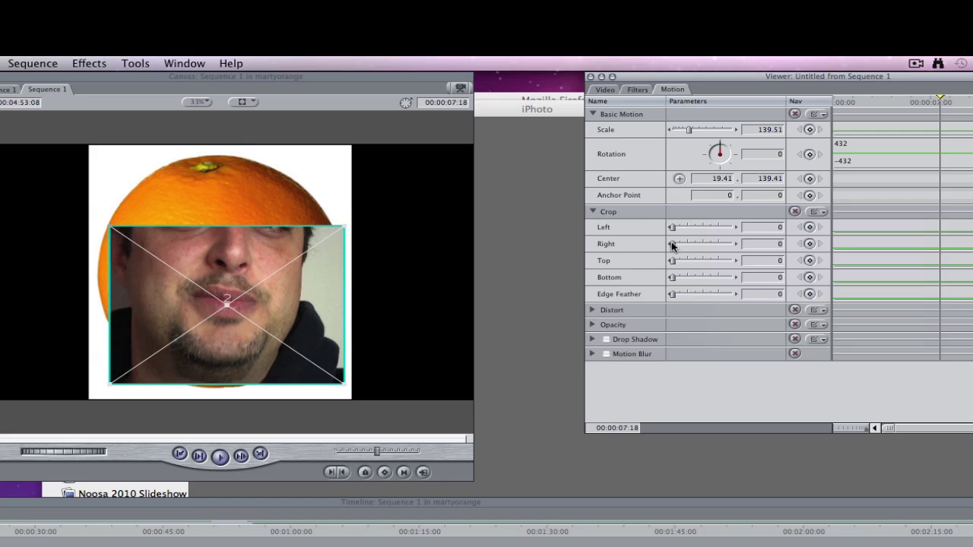
{"action": "left_click_drag", "start_coordinate": [672, 226], "coordinate": [688, 278]}
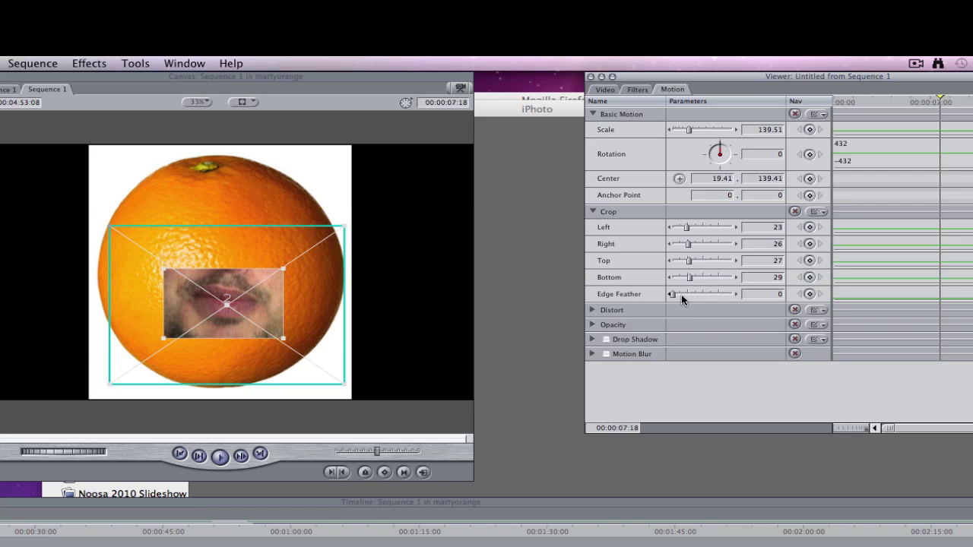
{"action": "left_click_drag", "start_coordinate": [672, 295], "coordinate": [700, 310]}
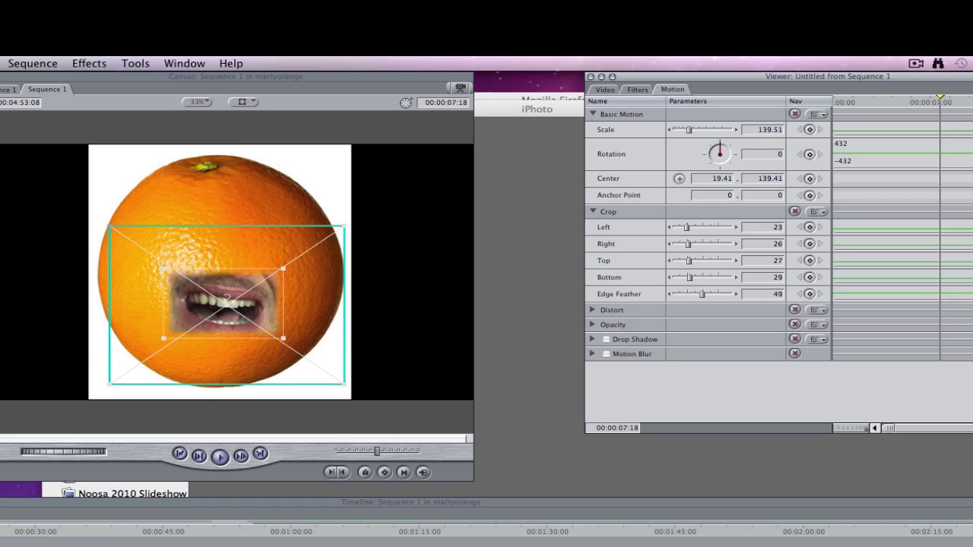
Play the sequence from near its start to check the cropped mouth on the orange
{"action": "key", "text": "super+3"}
{"action": "key", "text": "Home"}
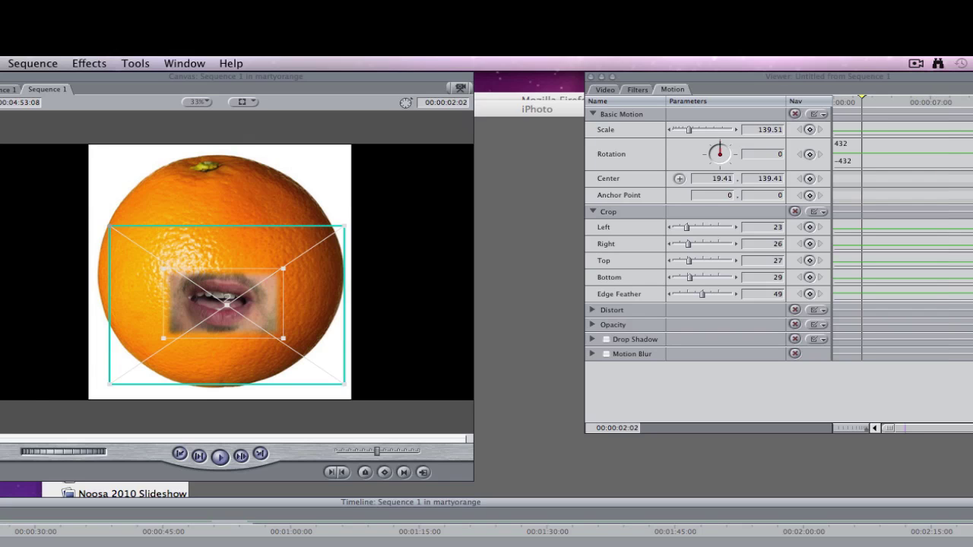
{"action": "key", "text": "space"}
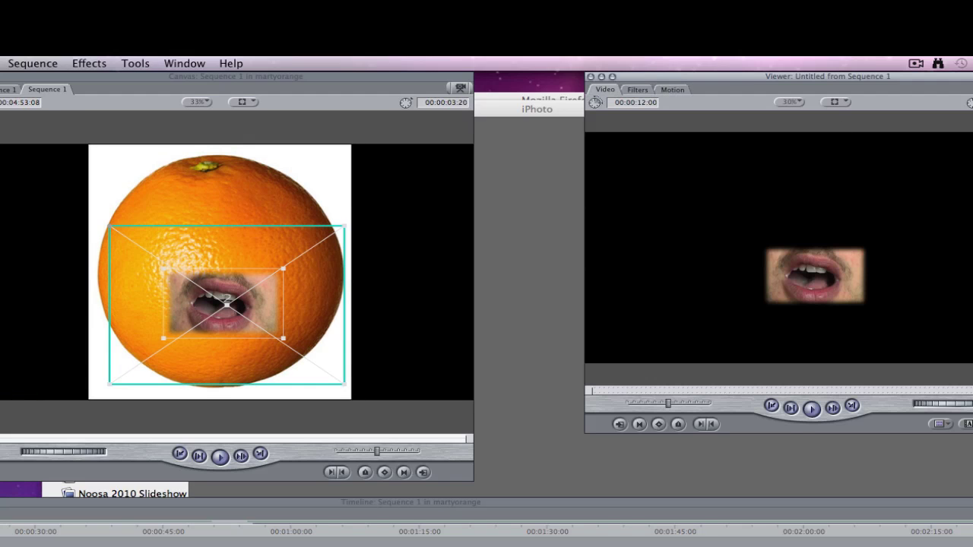
Reduce the mouth clip's opacity, trying 56 and previewing the playback before settling on 77
{"action": "left_click", "coordinate": [672, 90]}
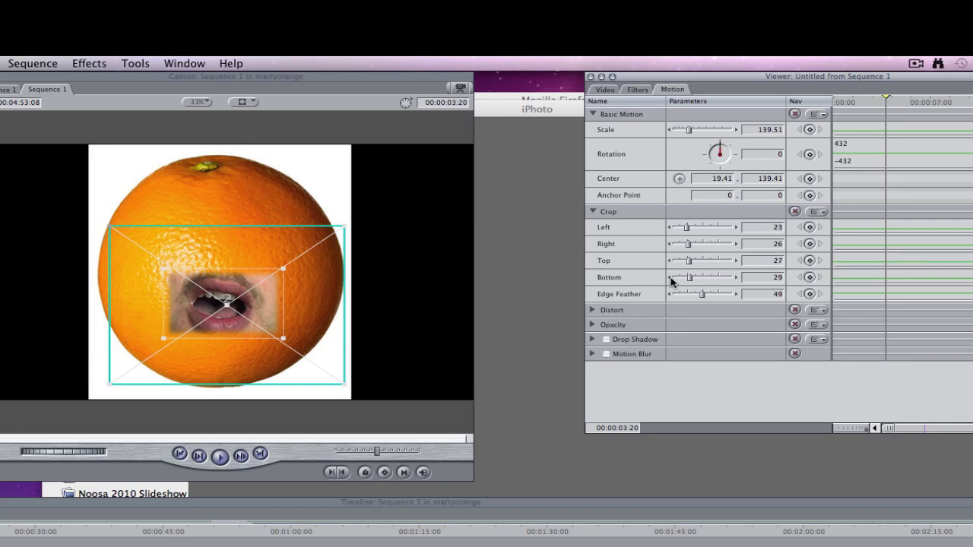
{"action": "left_click", "coordinate": [592, 324]}
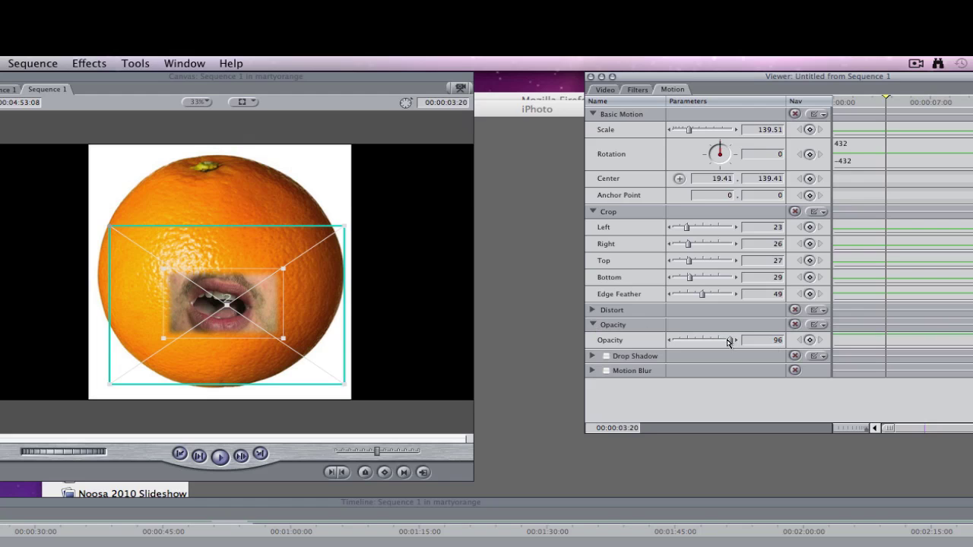
{"action": "left_click_drag", "start_coordinate": [731, 341], "coordinate": [707, 344]}
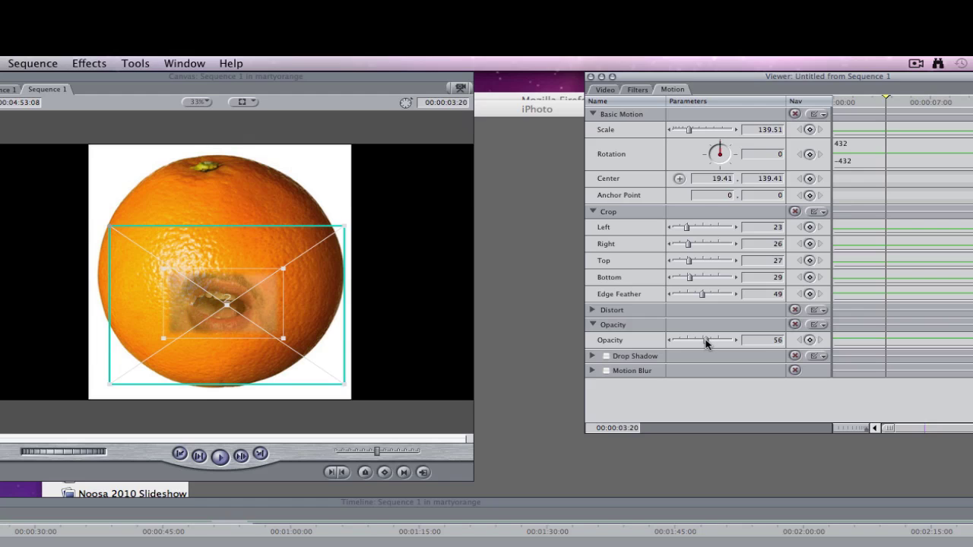
{"action": "key", "text": "space"}
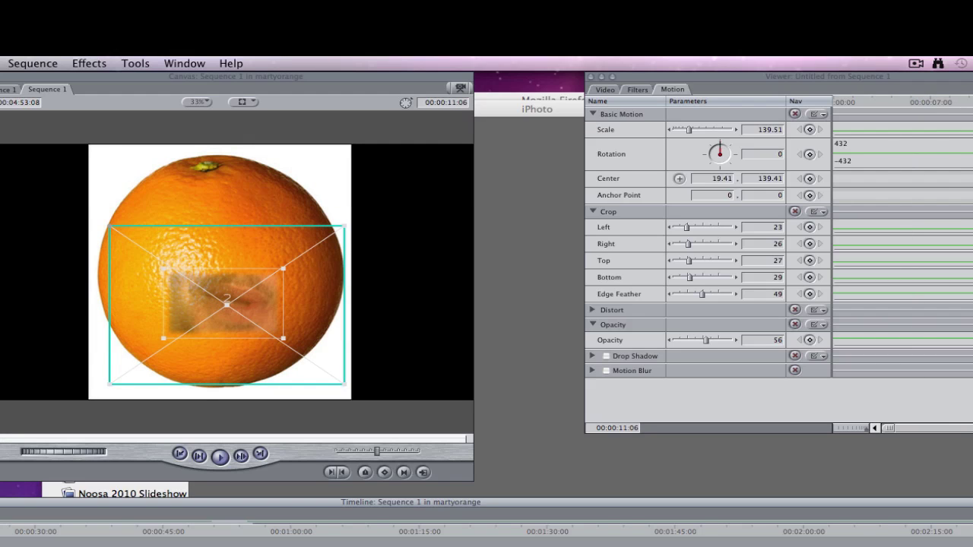
{"action": "key", "text": "Return"}
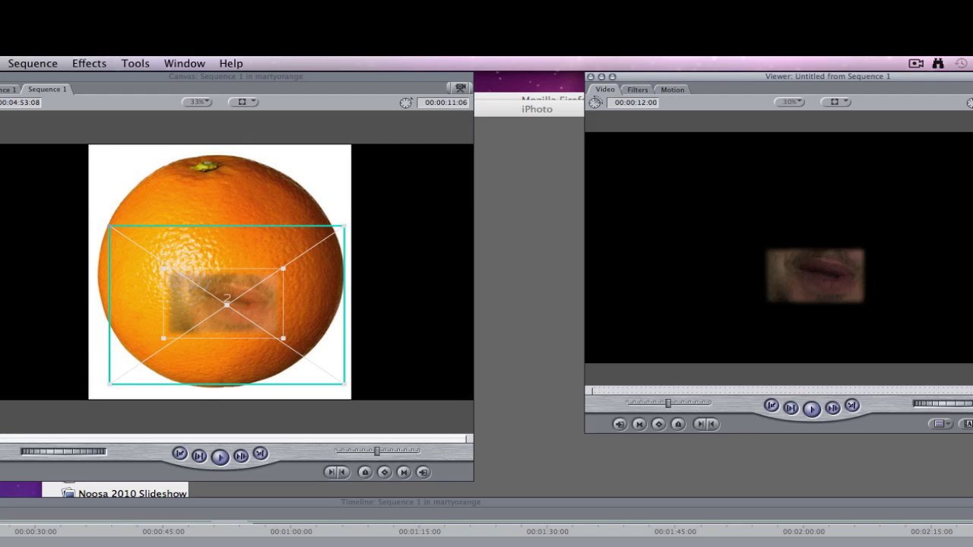
{"action": "left_click", "coordinate": [667, 90]}
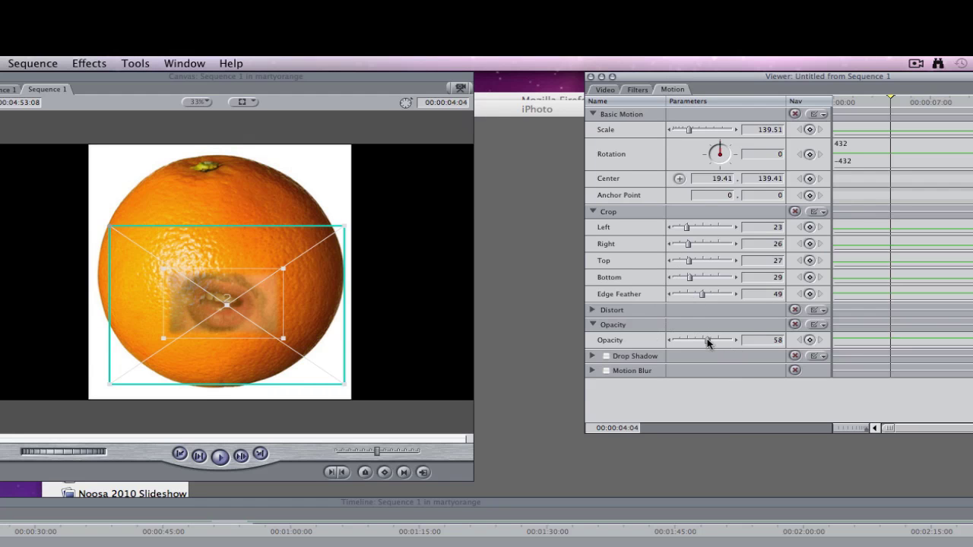
{"action": "left_click_drag", "start_coordinate": [707, 343], "coordinate": [720, 342]}
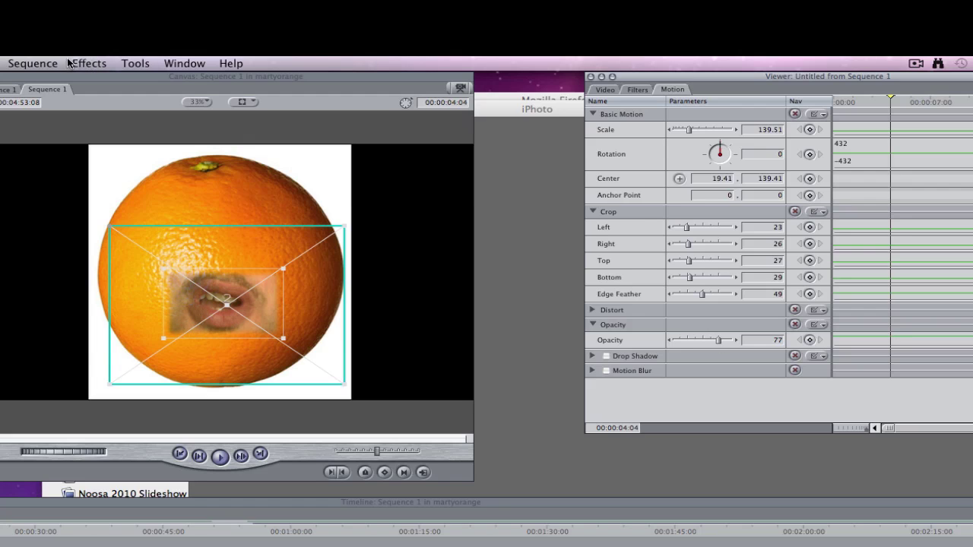
Apply the Color Corrector video filter to the mouth clip and shift its color balance toward orange-red
{"action": "left_click", "coordinate": [91, 64]}
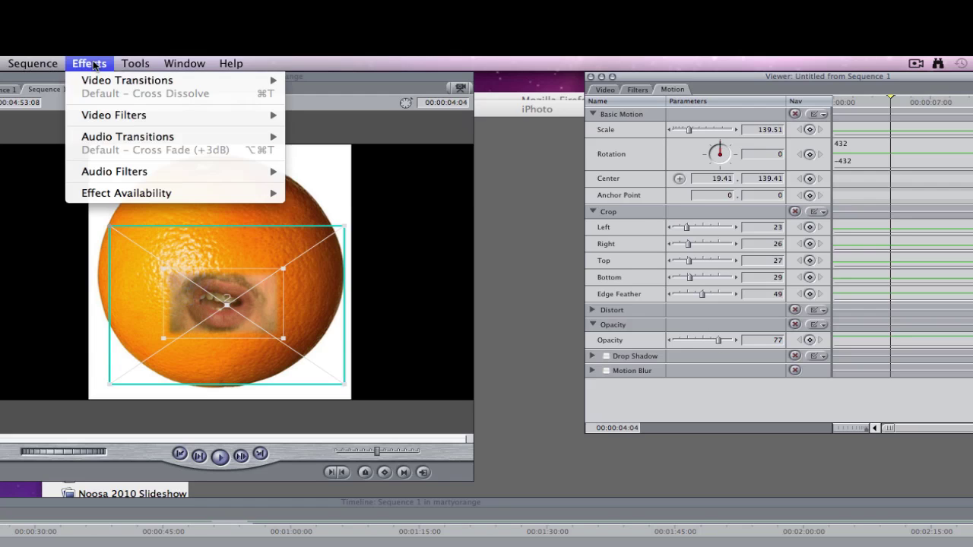
{"action": "mouse_move", "coordinate": [103, 121]}
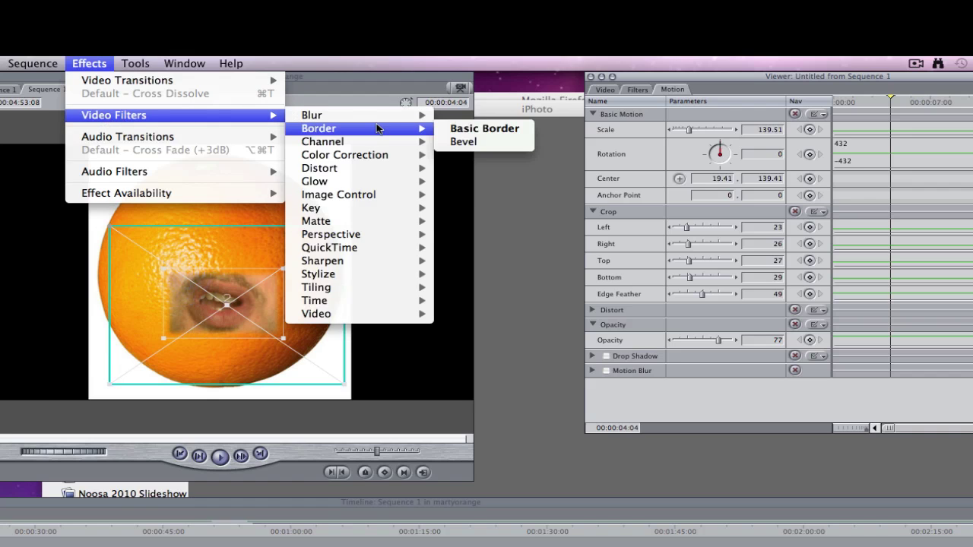
{"action": "mouse_move", "coordinate": [379, 158]}
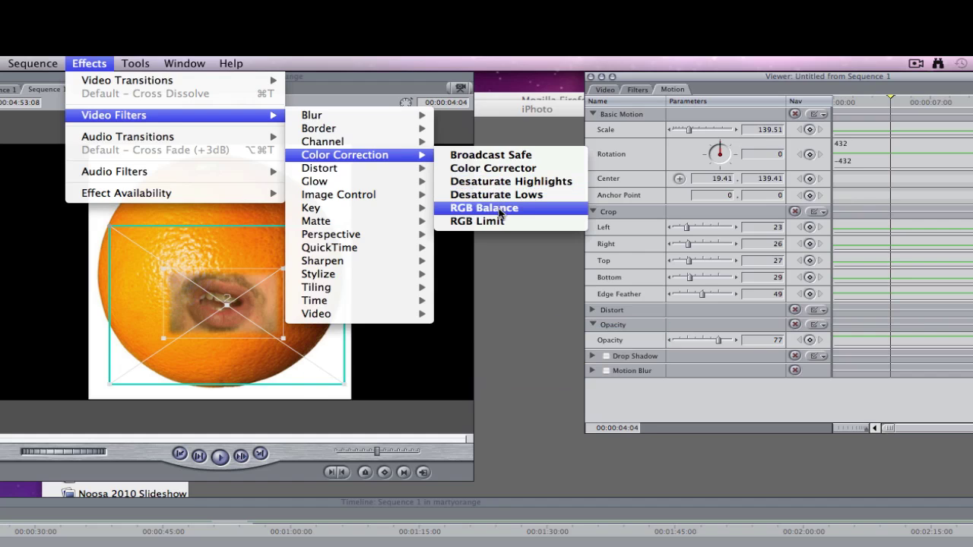
{"action": "left_click", "coordinate": [488, 168]}
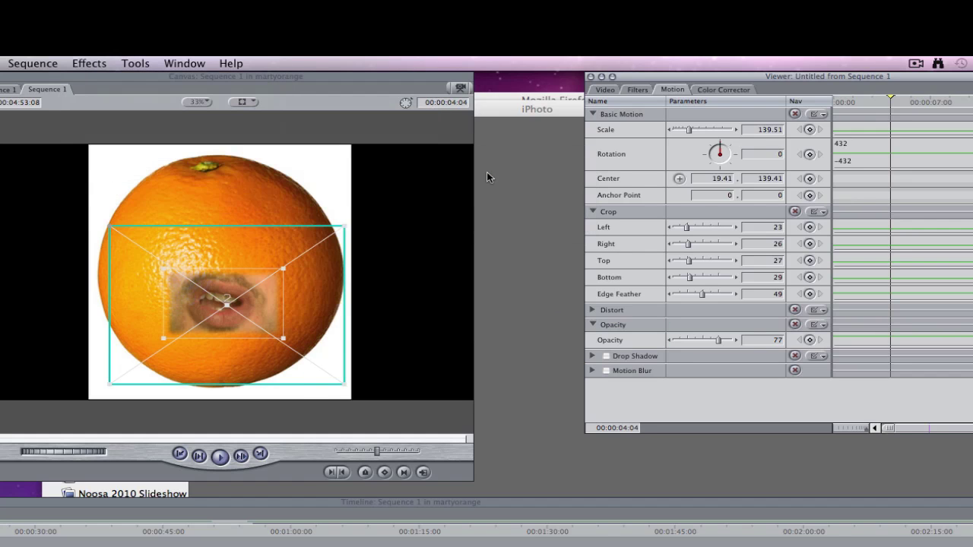
{"action": "left_click", "coordinate": [726, 90]}
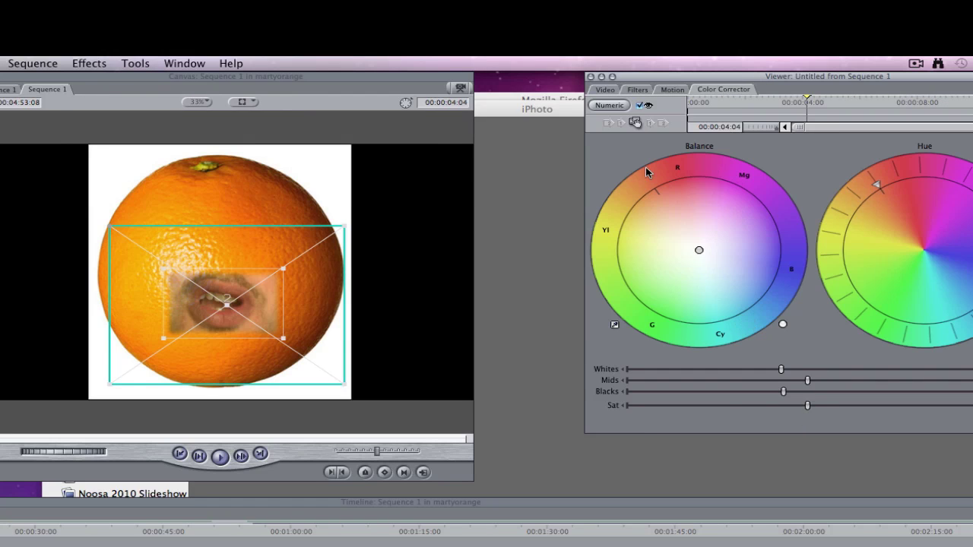
{"action": "left_click_drag", "start_coordinate": [699, 250], "coordinate": [673, 209]}
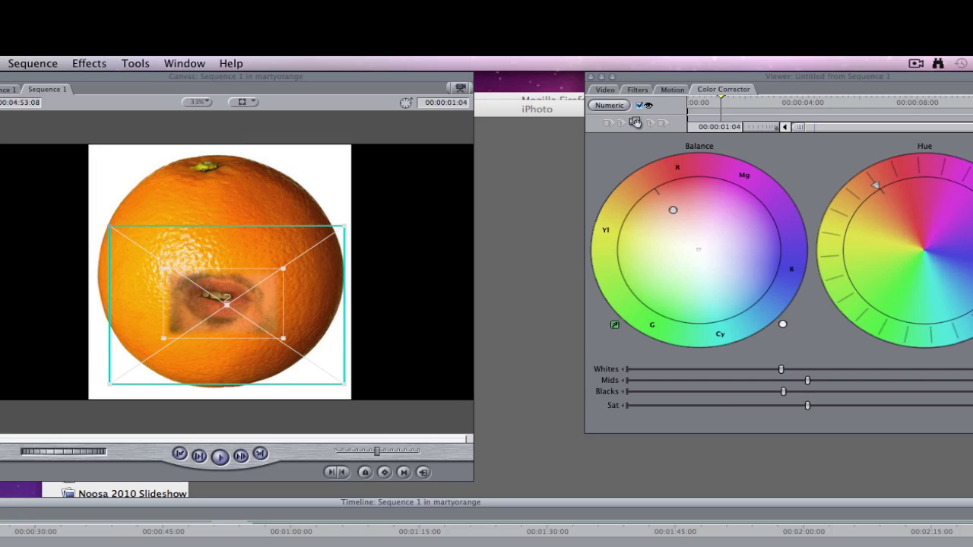
Render the entire sequence, both video and audio
{"action": "left_click", "coordinate": [24, 64]}
{"action": "mouse_move", "coordinate": [27, 93]}
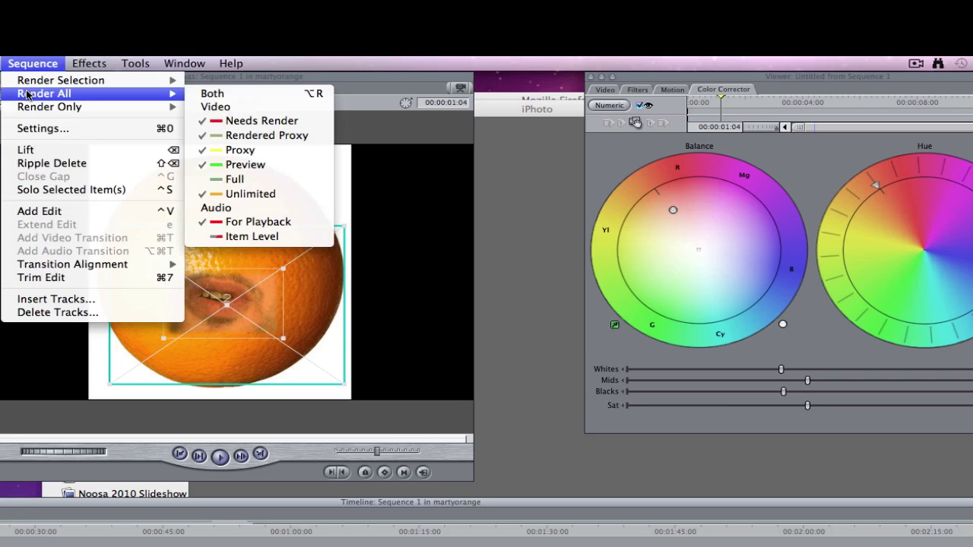
{"action": "left_click", "coordinate": [237, 95]}
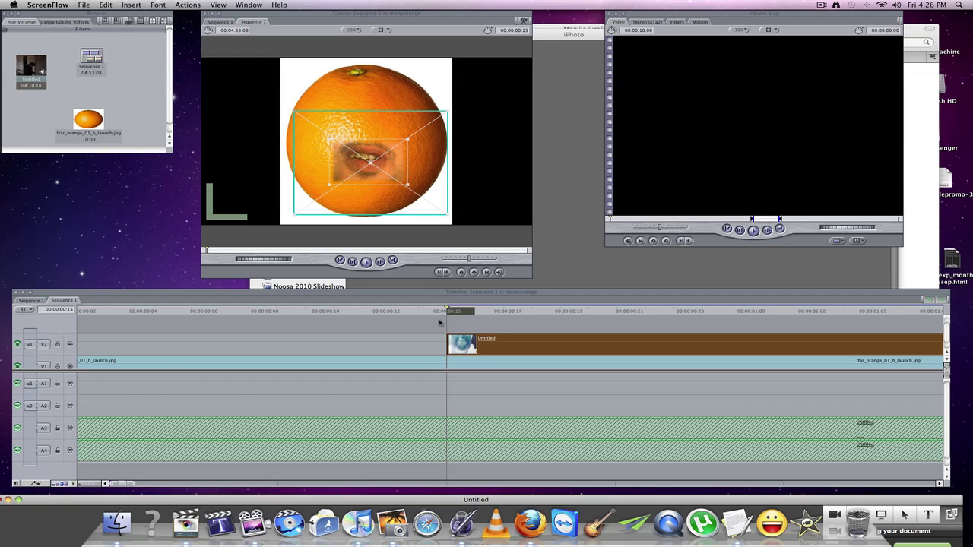
{"action": "scroll", "coordinate": [439, 323], "scroll_direction": "left", "scroll_amount": 2}
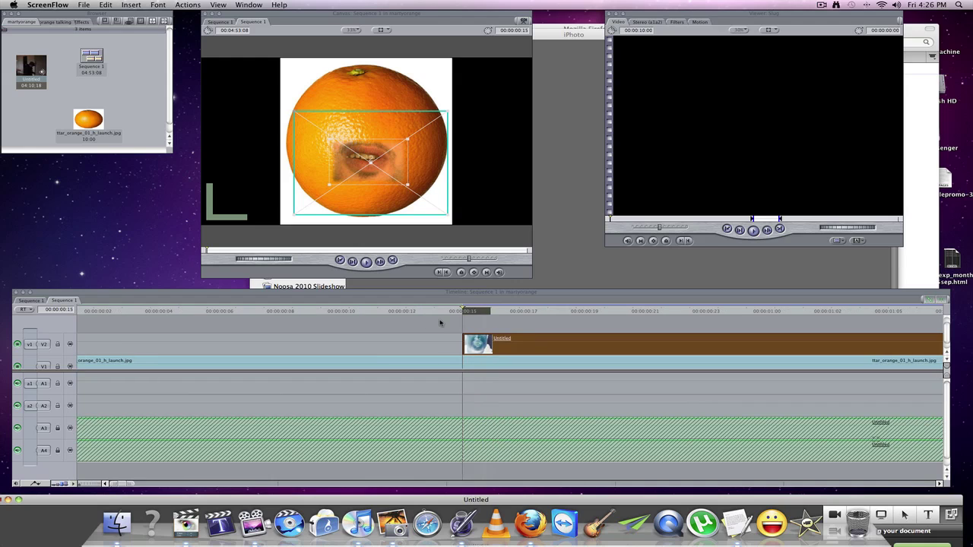
{"action": "scroll", "coordinate": [439, 323], "scroll_direction": "right", "scroll_amount": 1}
{"action": "left_click", "coordinate": [439, 323]}
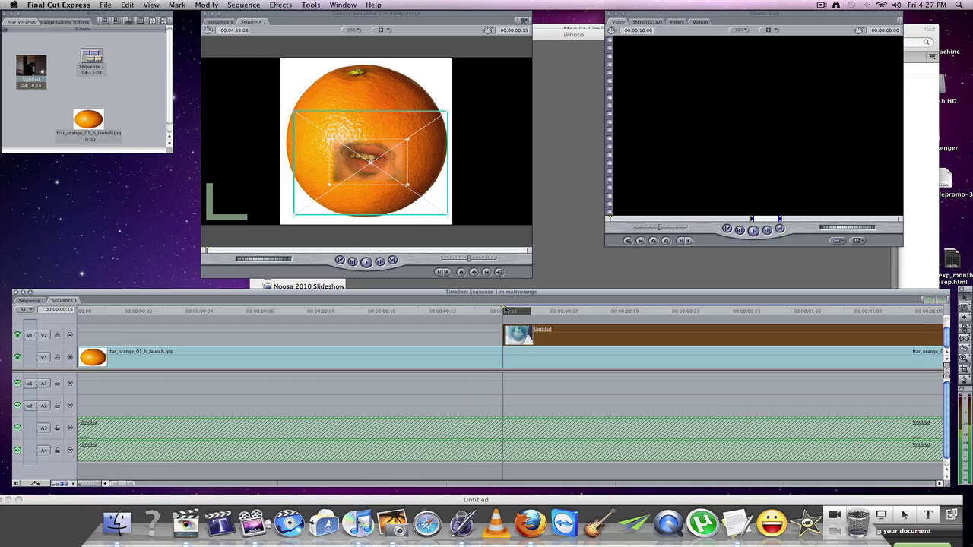